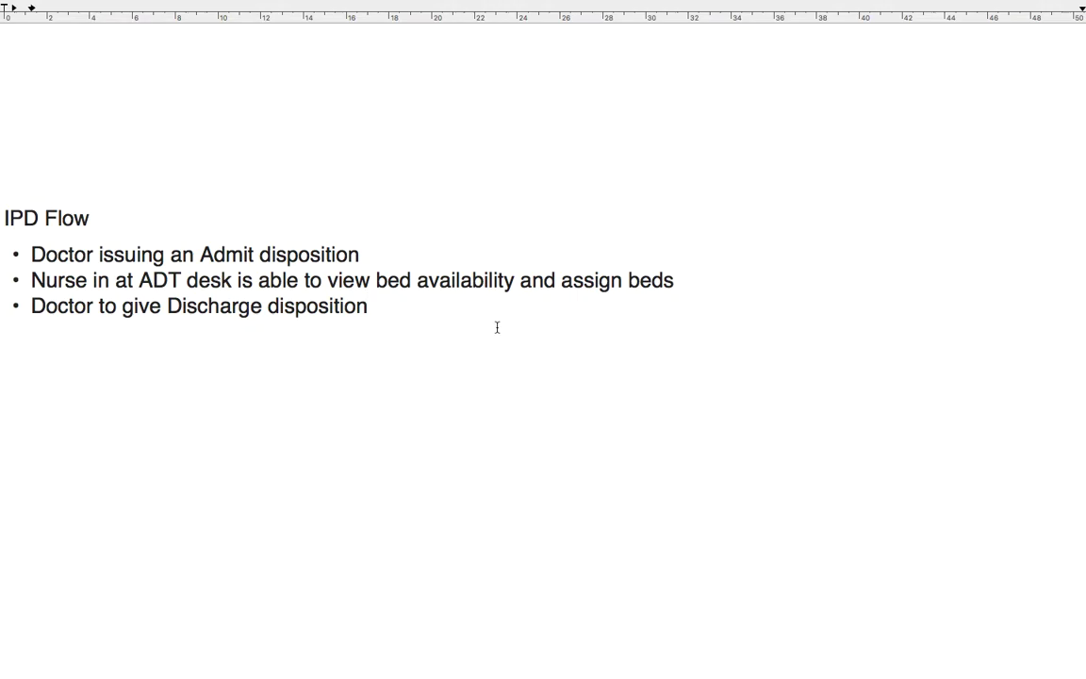
# Switch from the TextEdit IPD Flow notes to the Bahmni browser window
pyautogui.hotkey('ctrl', 'Left')
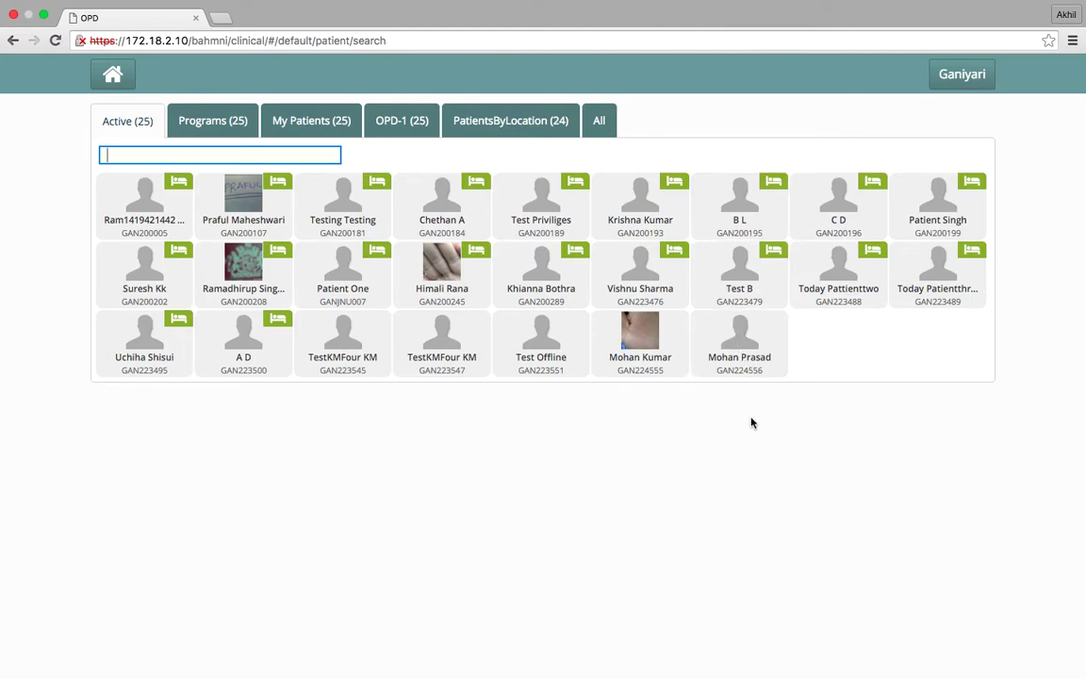
# Save an Admit Patient disposition on the patient's record and return to the home dashboard
pyautogui.click(740, 351)
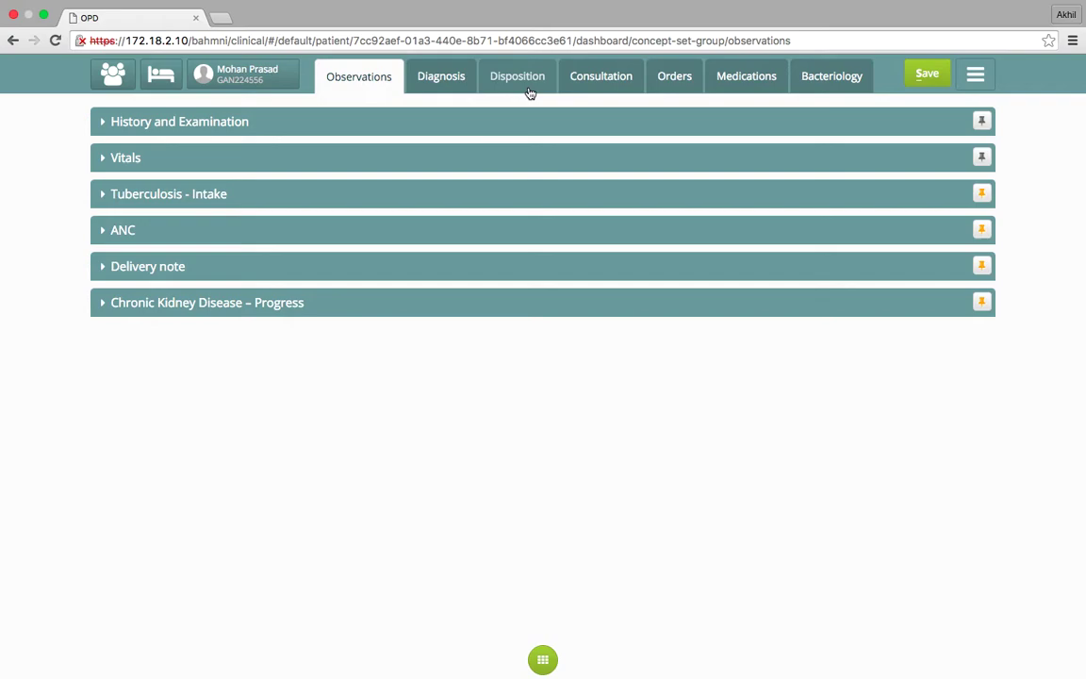
pyautogui.click(527, 90)
pyautogui.click(320, 129)
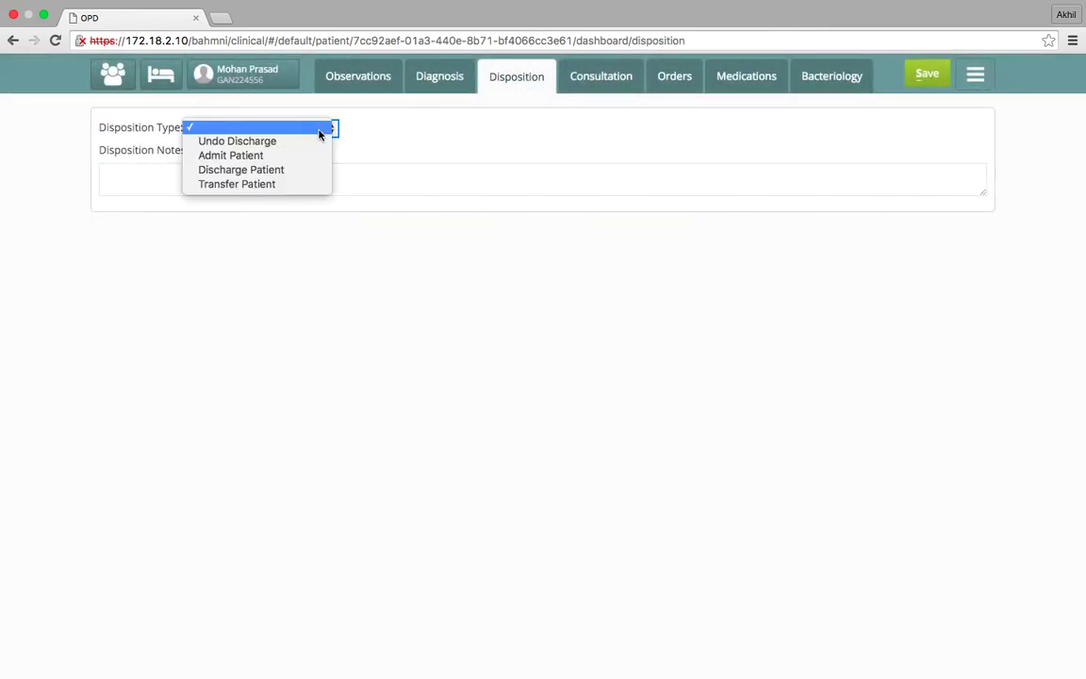
pyautogui.click(320, 156)
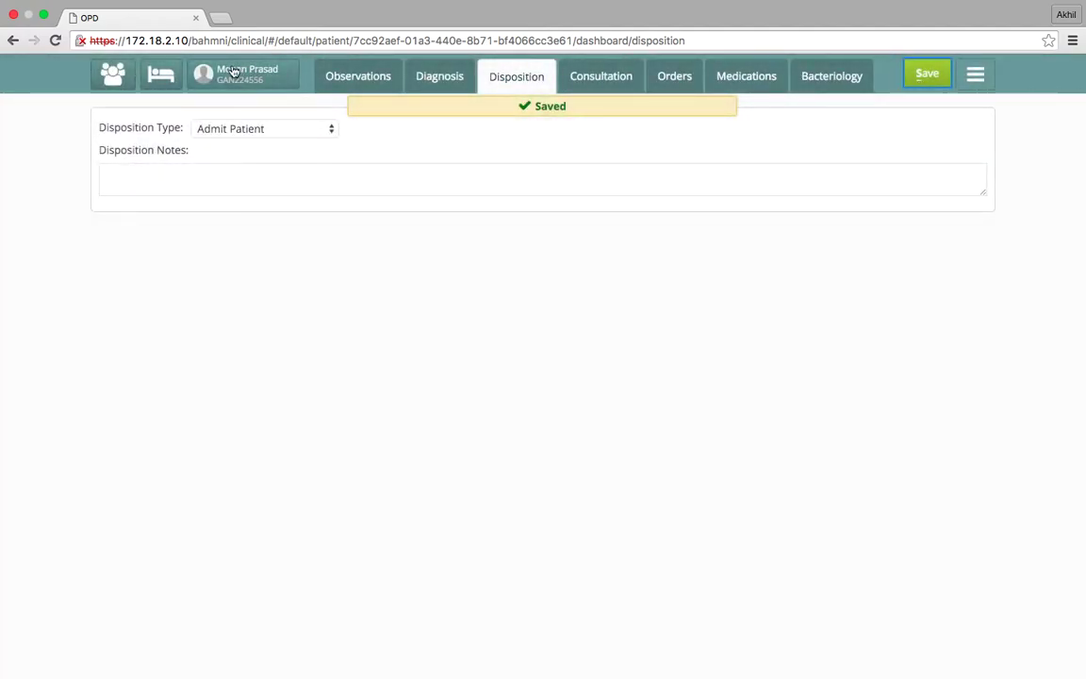
pyautogui.click(104, 76)
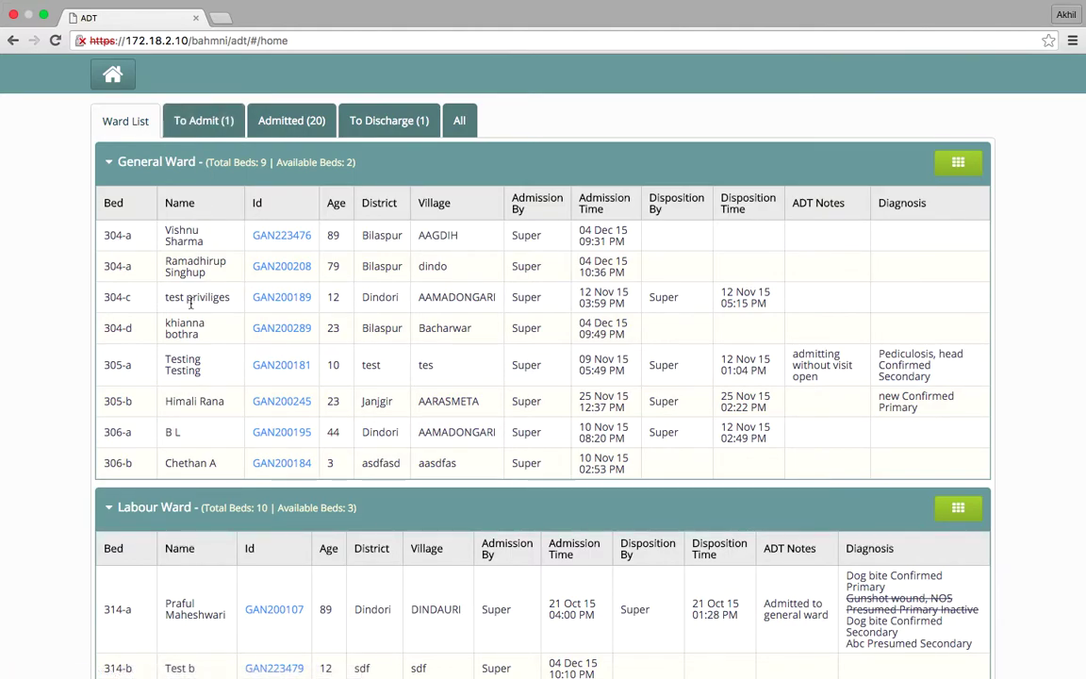
# Scroll through the General Ward and Labour Ward bed occupancy tables
pyautogui.scroll(-1, 179, 283)
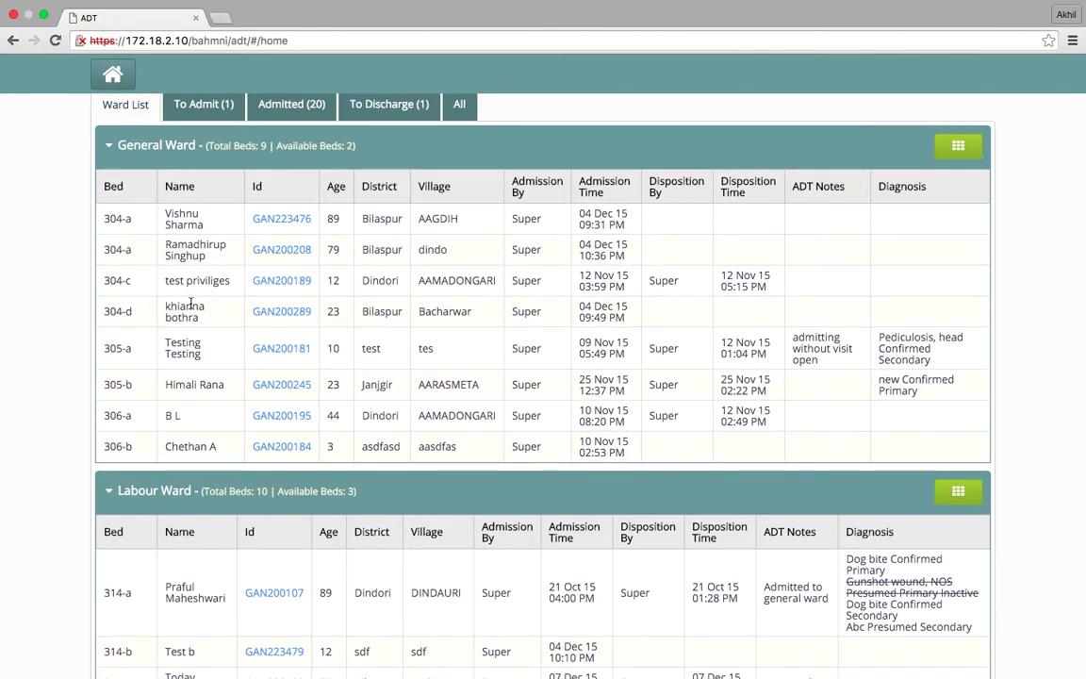
pyautogui.scroll(-5, 179, 509)
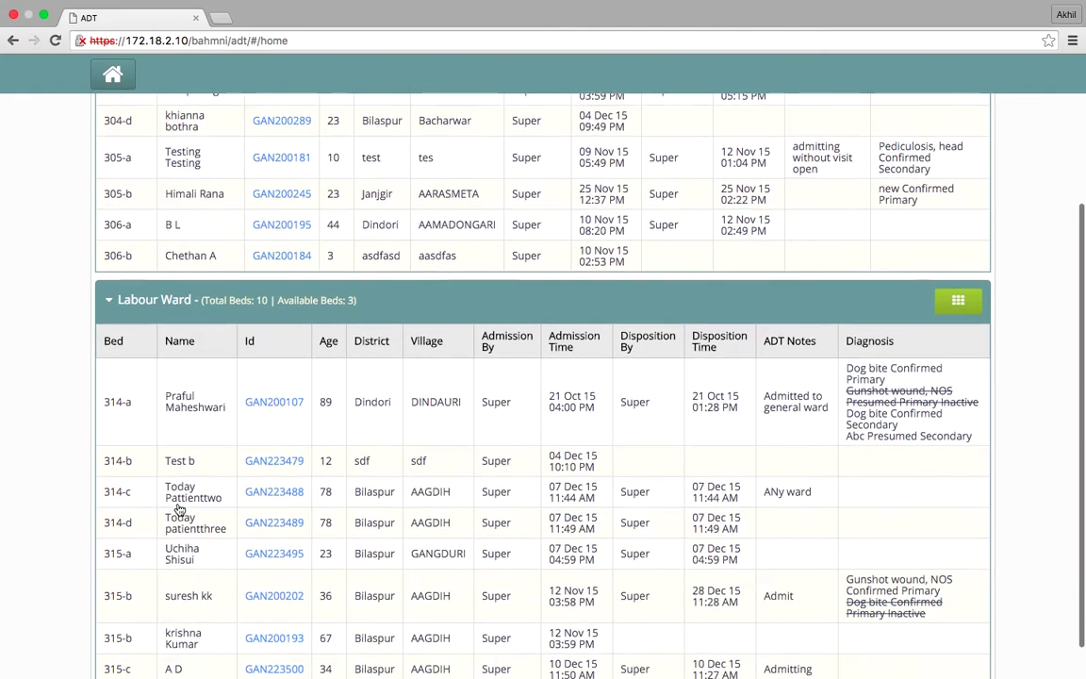
pyautogui.scroll(-2, 179, 509)
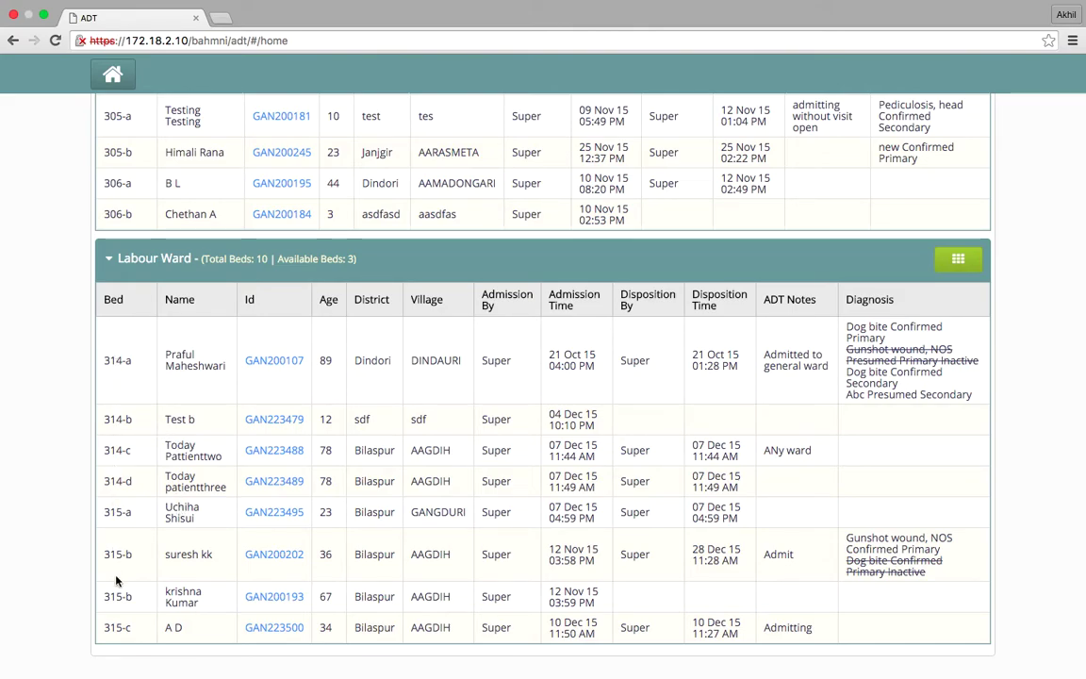
pyautogui.scroll(5, 143, 583)
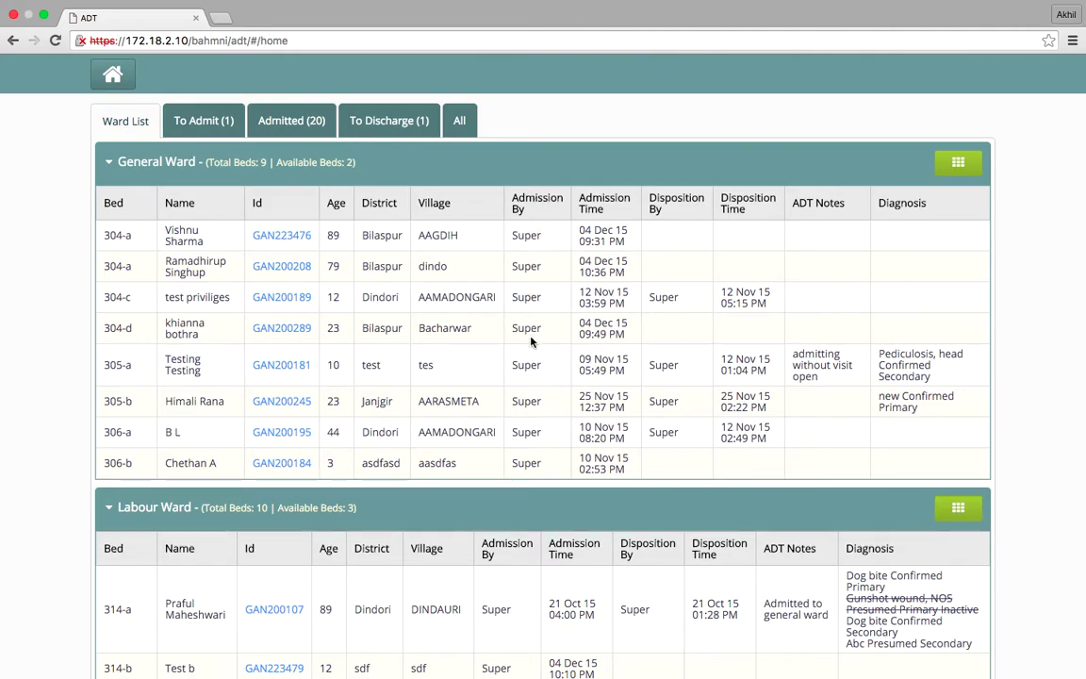
pyautogui.scroll(-1, 531, 341)
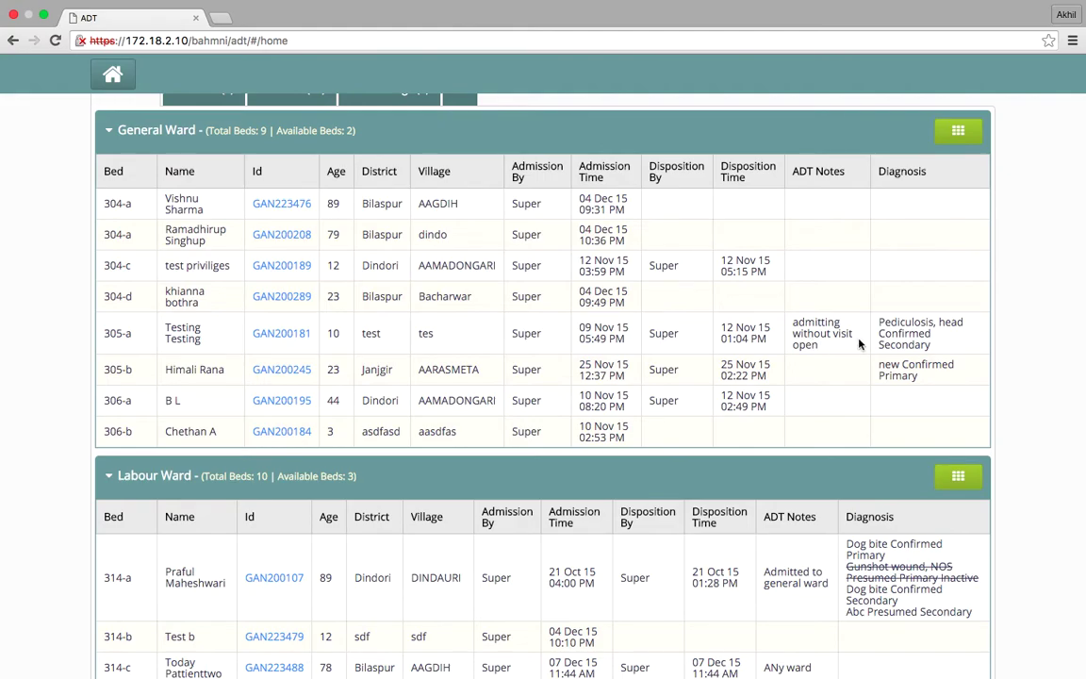
pyautogui.scroll(-1, 843, 330)
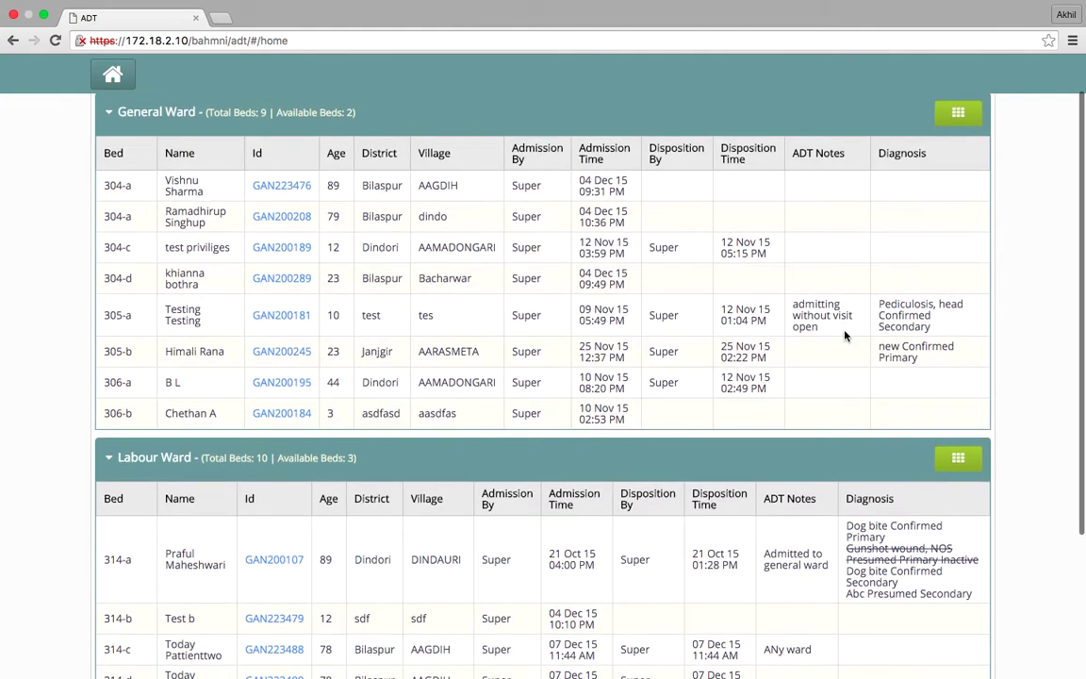
pyautogui.scroll(3, 922, 328)
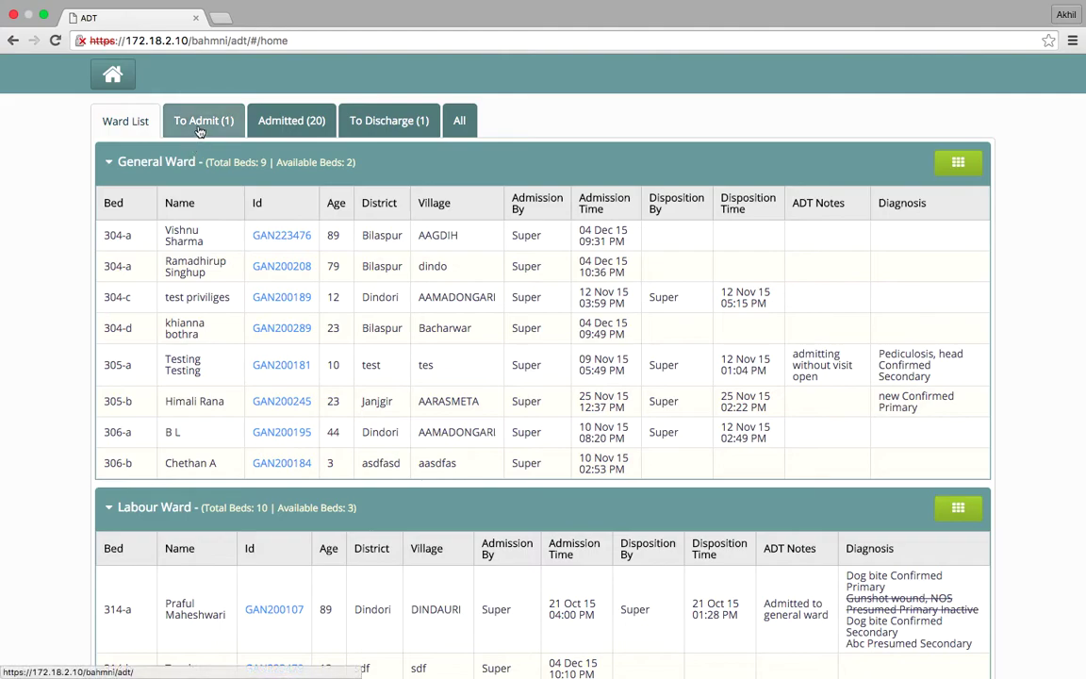
# Admit the patient waiting in the To Admit queue
pyautogui.click(200, 132)
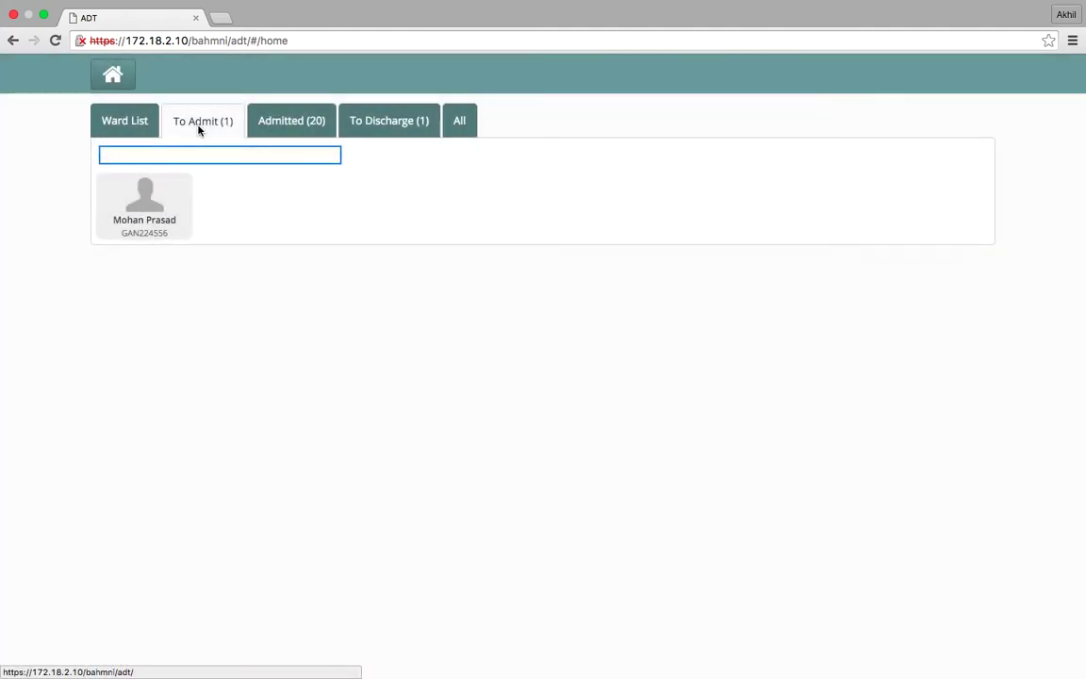
pyautogui.click(146, 216)
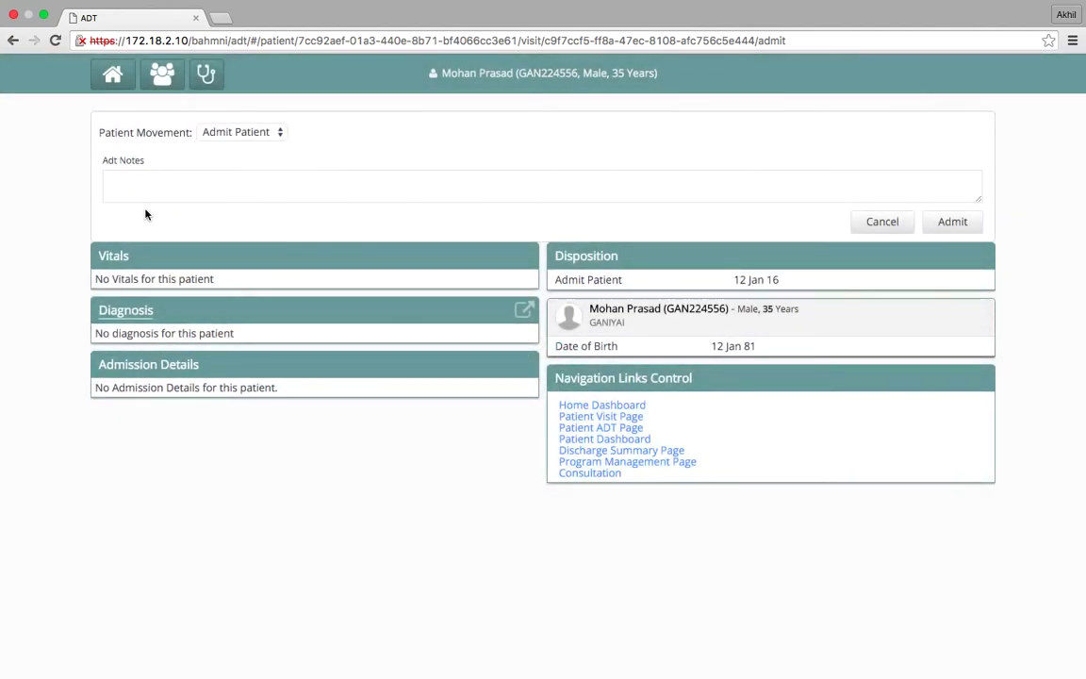
pyautogui.click(970, 225)
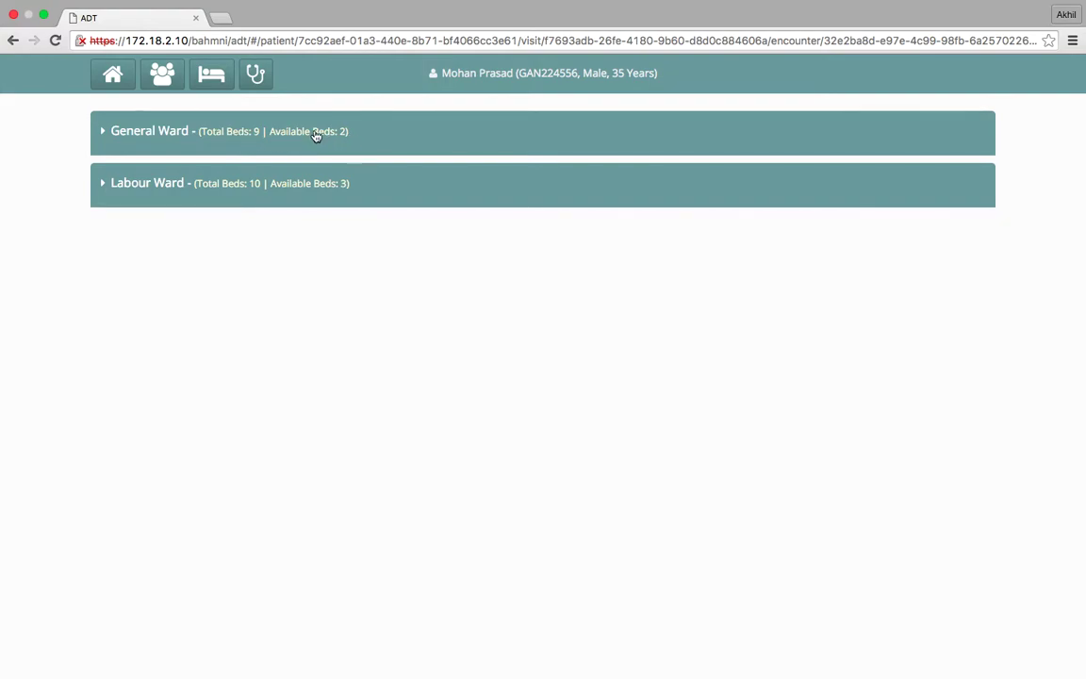
# Assign the patient to the free bed 305-c in General Ward
pyautogui.click(243, 142)
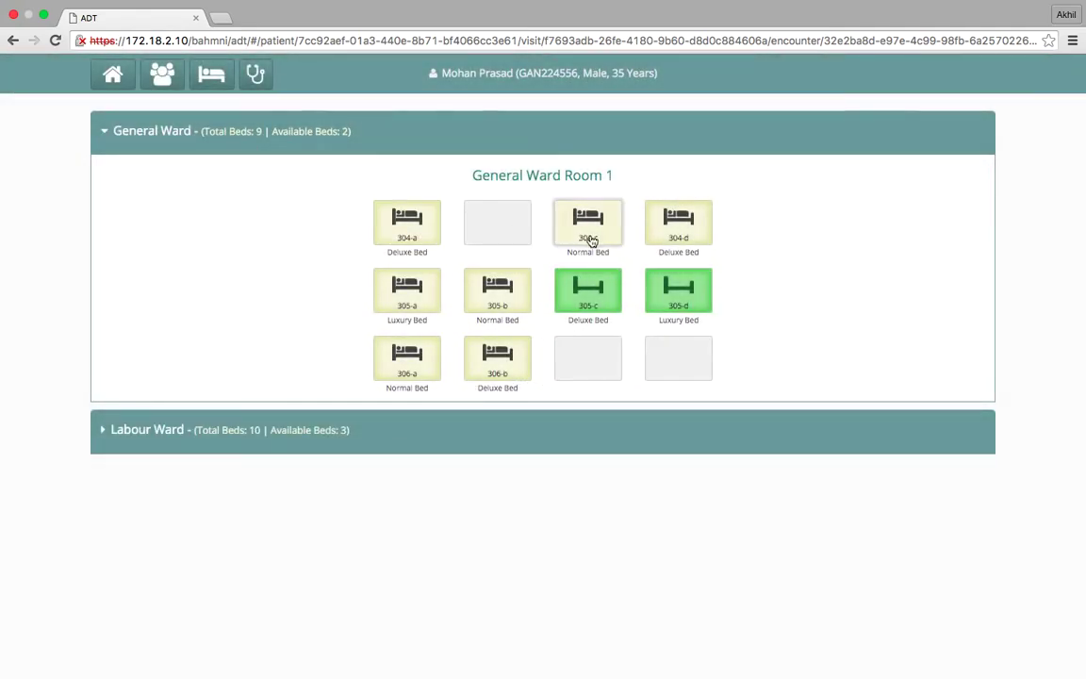
pyautogui.click(595, 302)
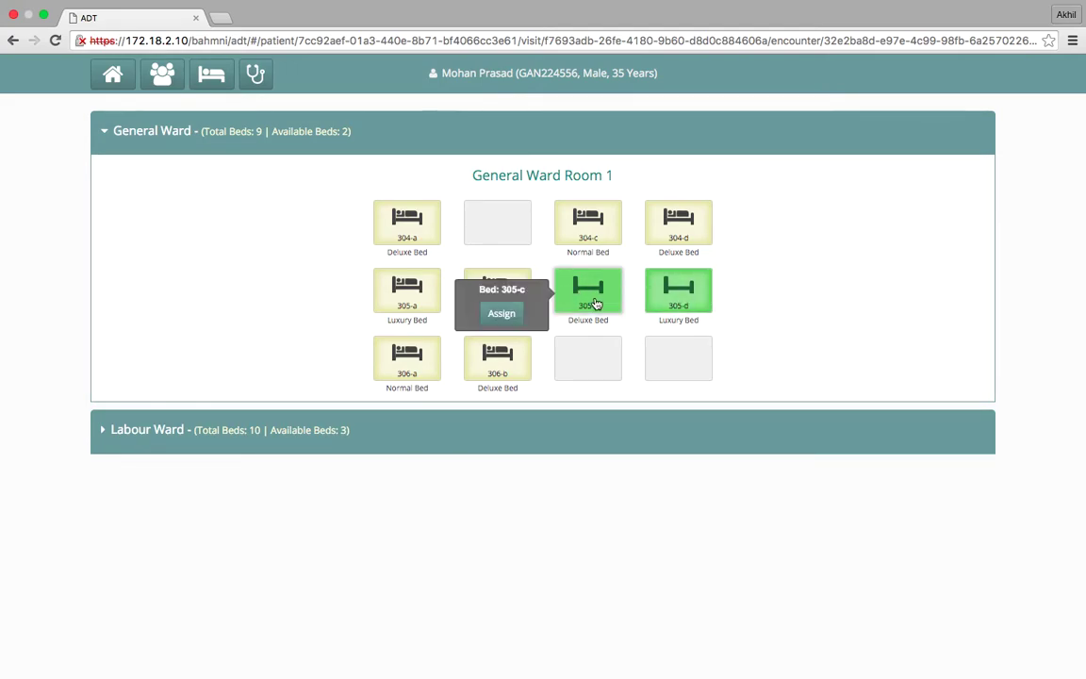
pyautogui.click(501, 314)
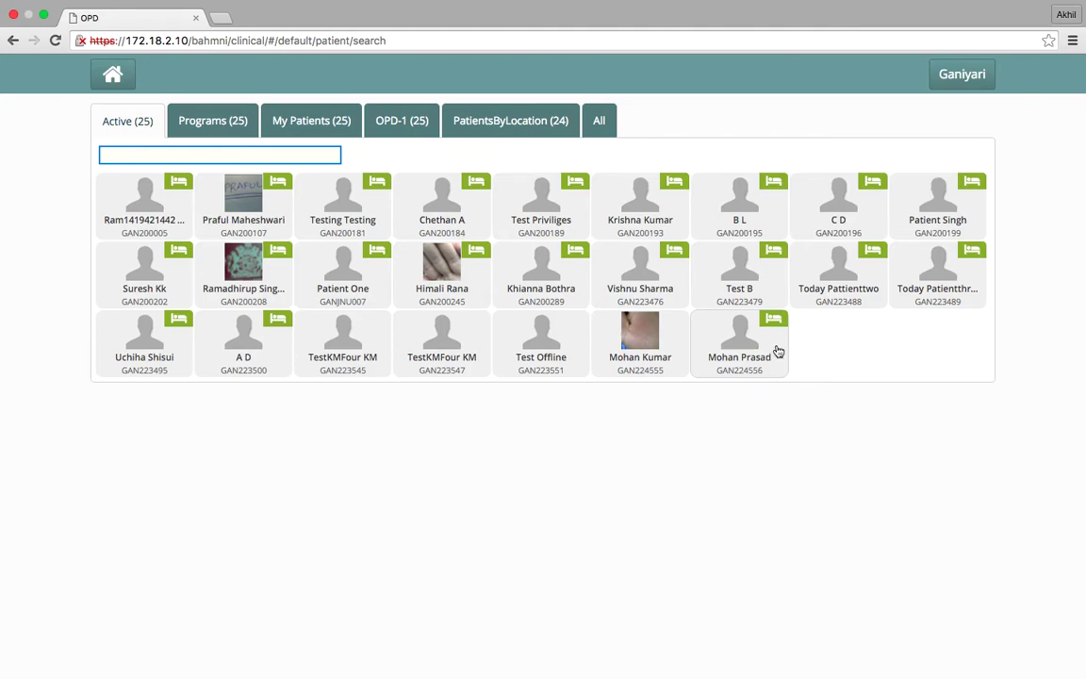
pyautogui.click(778, 351)
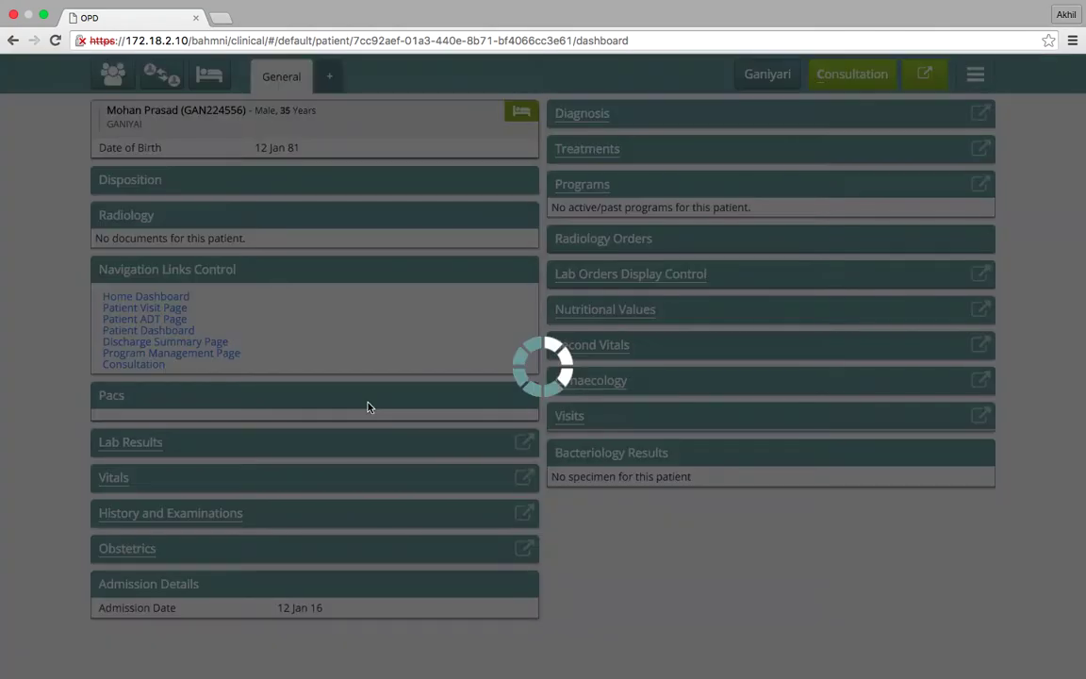
pyautogui.scroll(-2, 369, 405)
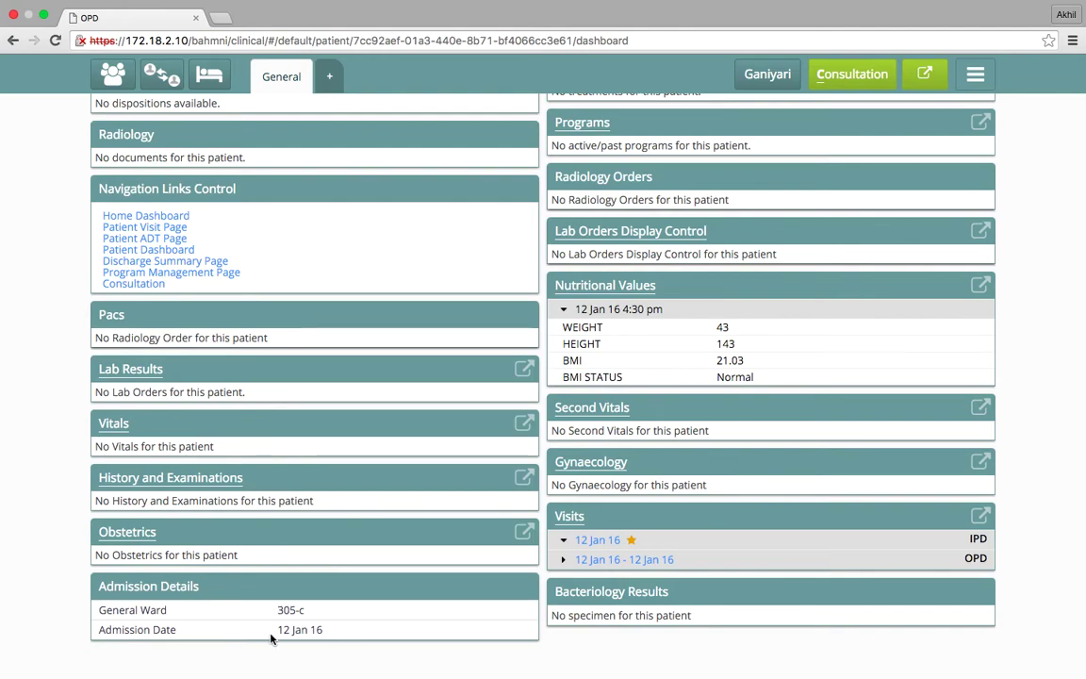
pyautogui.scroll(3, 853, 134)
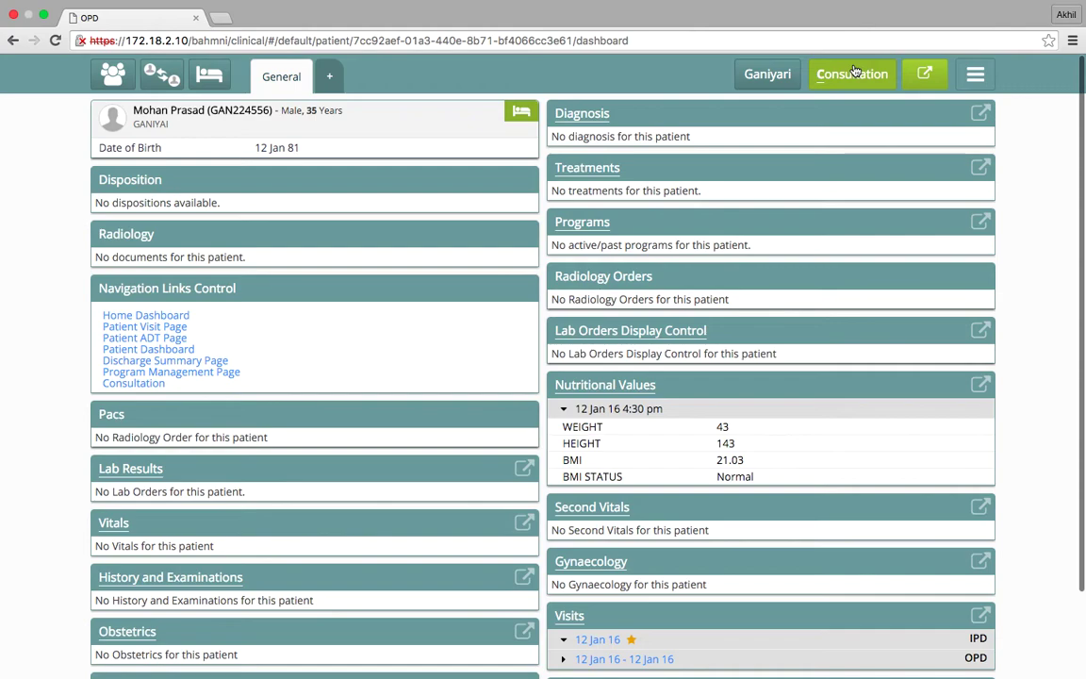
pyautogui.scroll(-2, 827, 294)
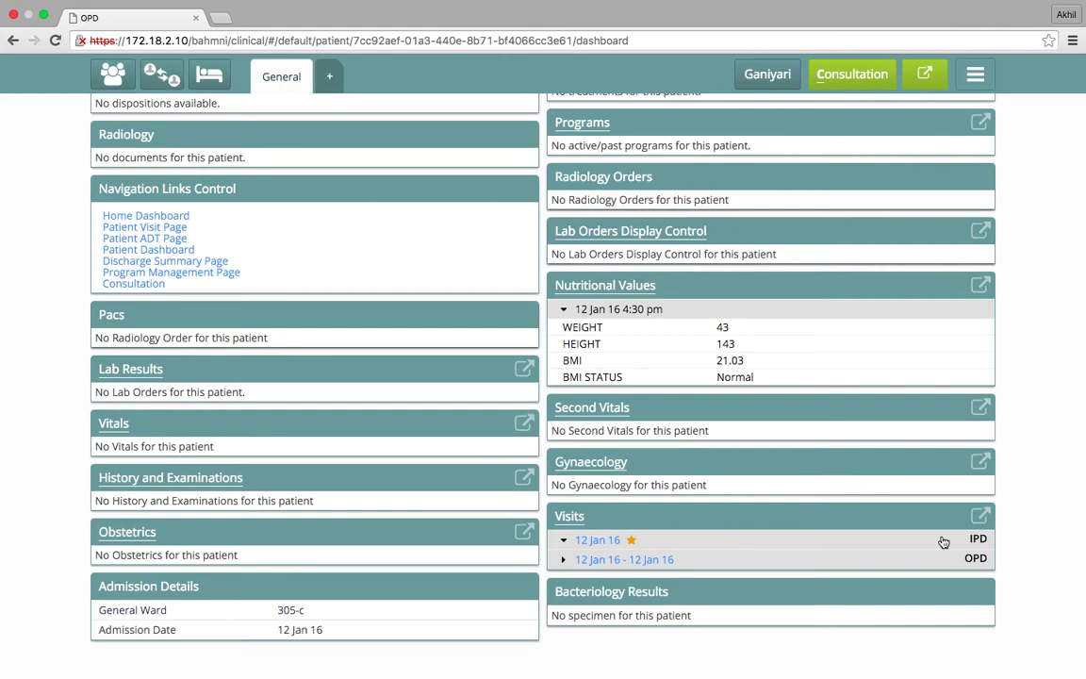
# Open the 12 Jan 16 IPD visit and scroll through its details
pyautogui.click(604, 545)
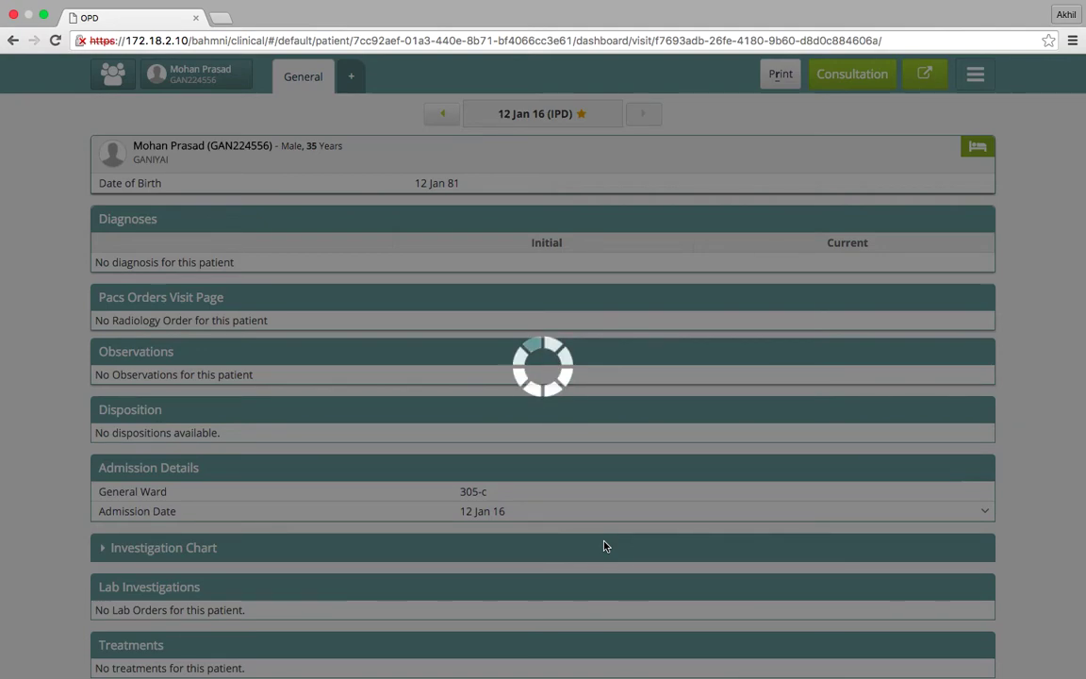
pyautogui.scroll(-3, 604, 545)
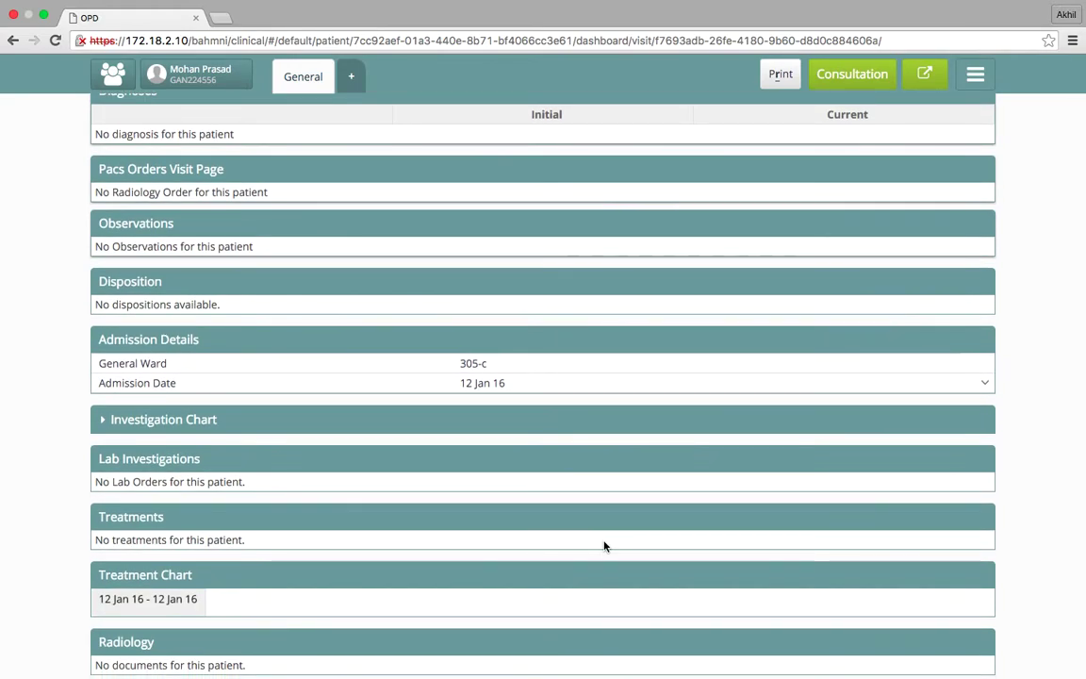
pyautogui.scroll(-2, 604, 545)
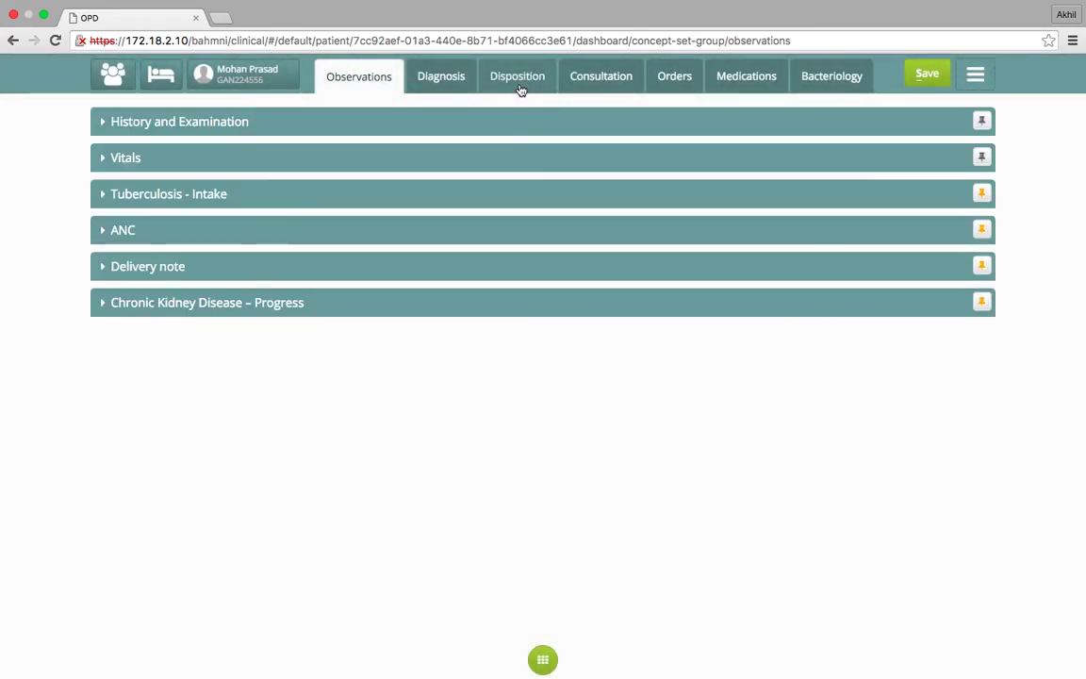
# Save a Discharge Patient disposition and leave the consultation for the ward lists
pyautogui.click(519, 88)
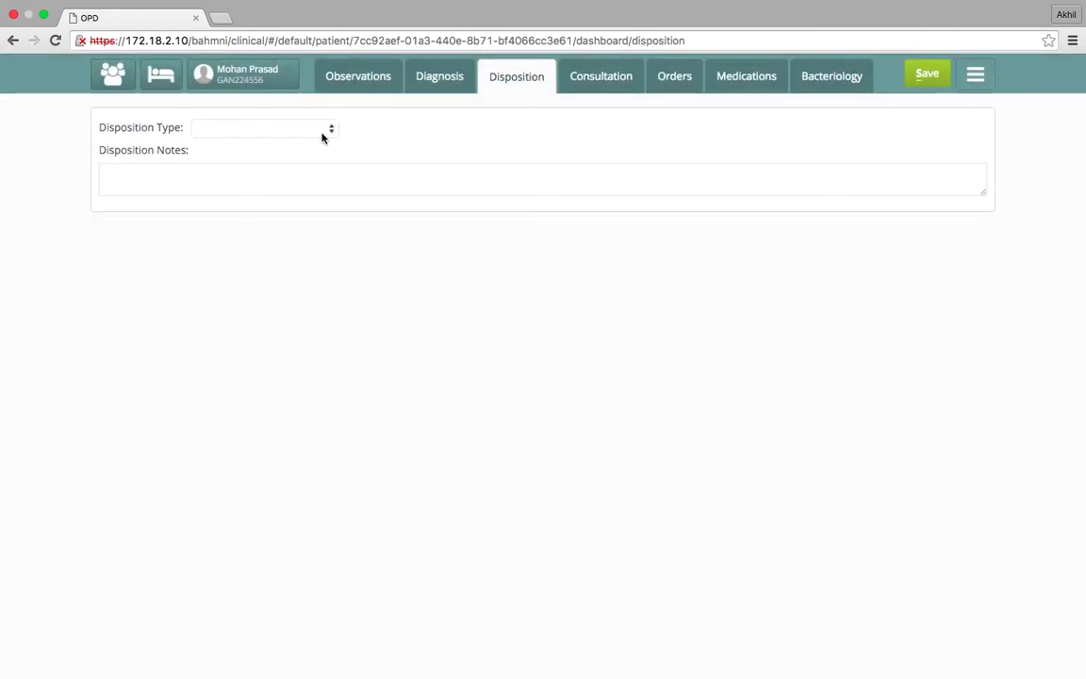
pyautogui.click(321, 132)
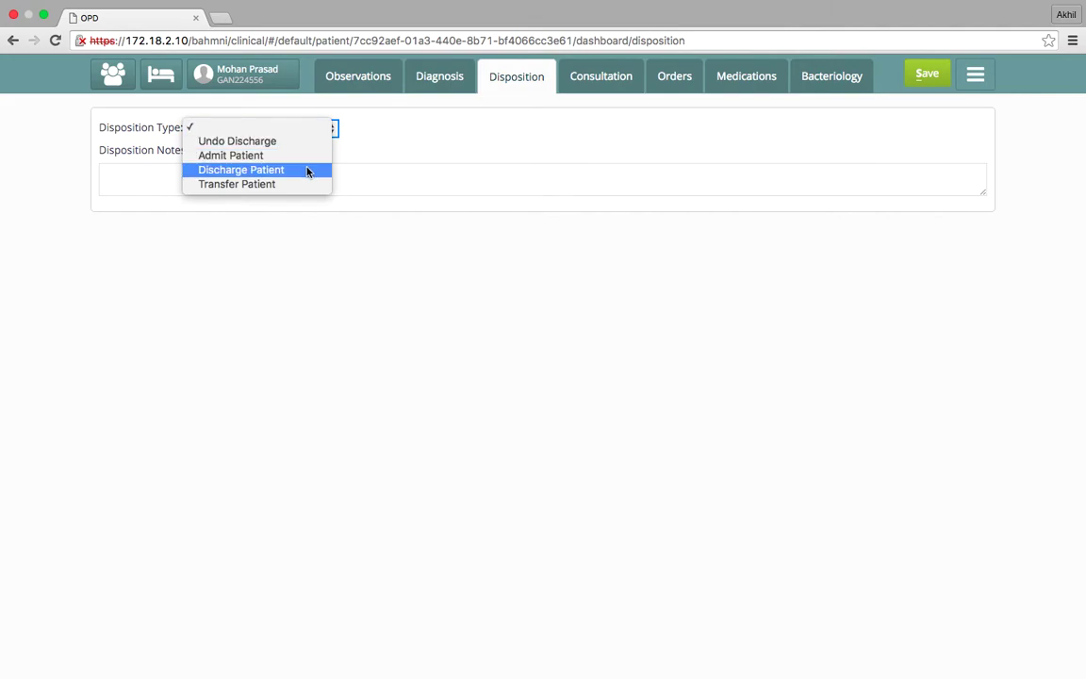
pyautogui.click(306, 172)
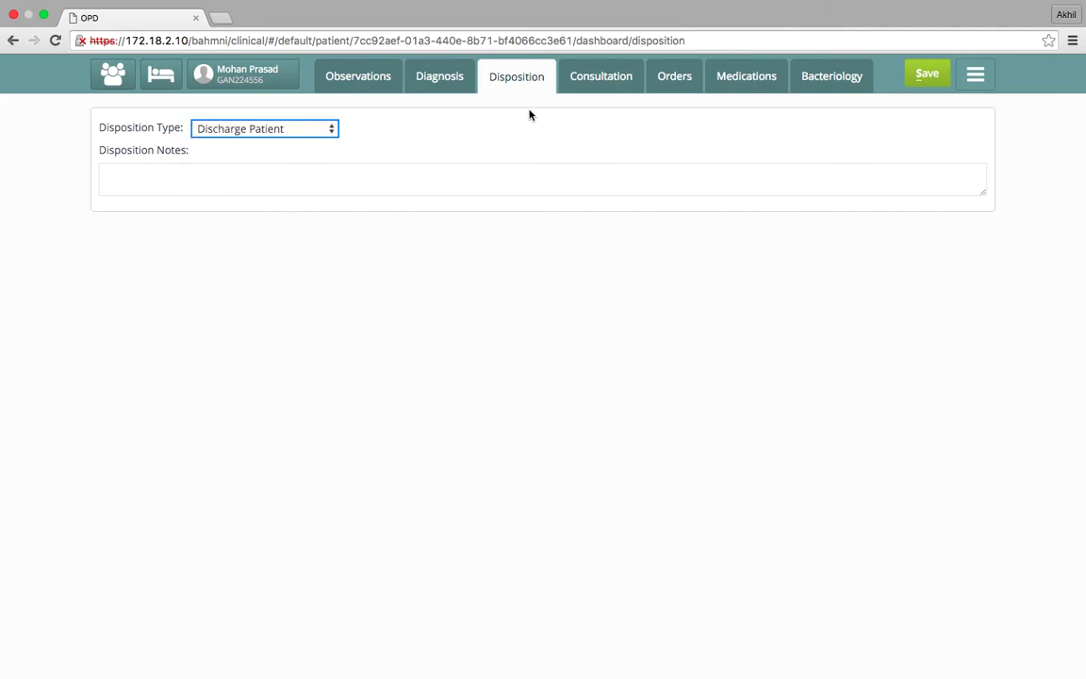
pyautogui.click(923, 79)
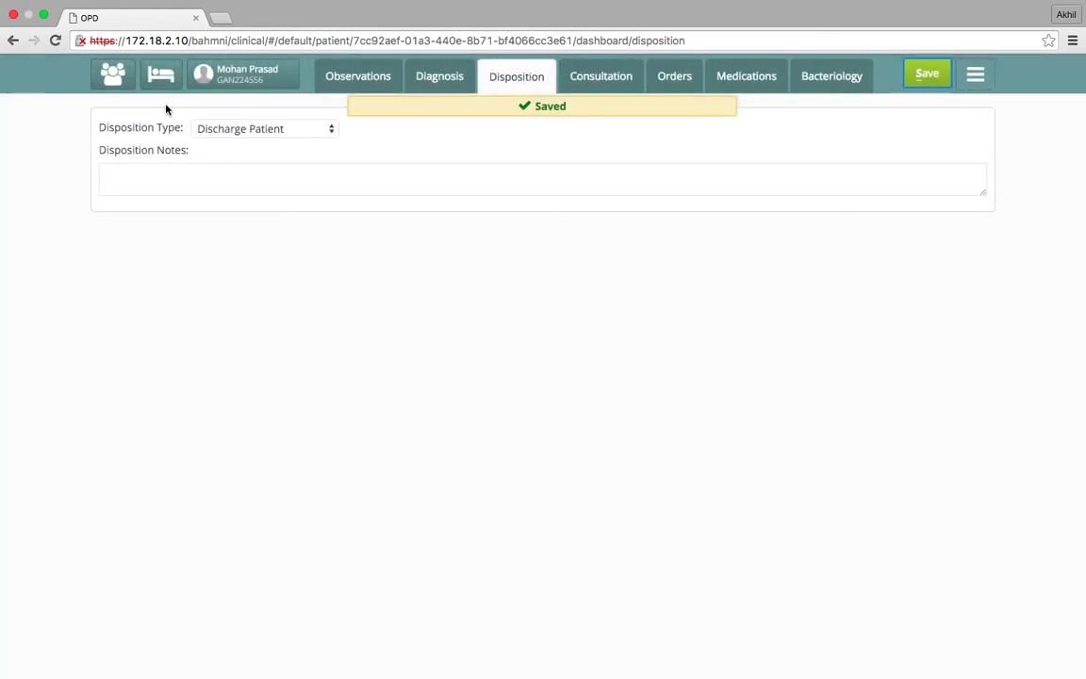
pyautogui.click(111, 77)
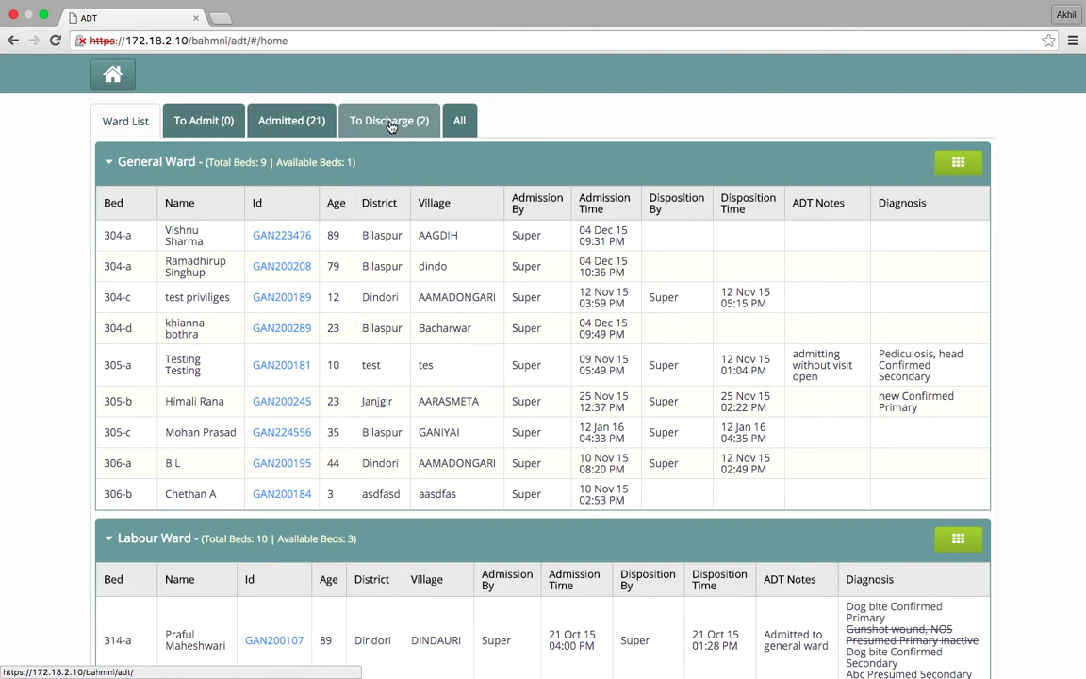
# Discharge the patient from the To Discharge queue with Patient Movement set to Discharge Patient
pyautogui.click(391, 123)
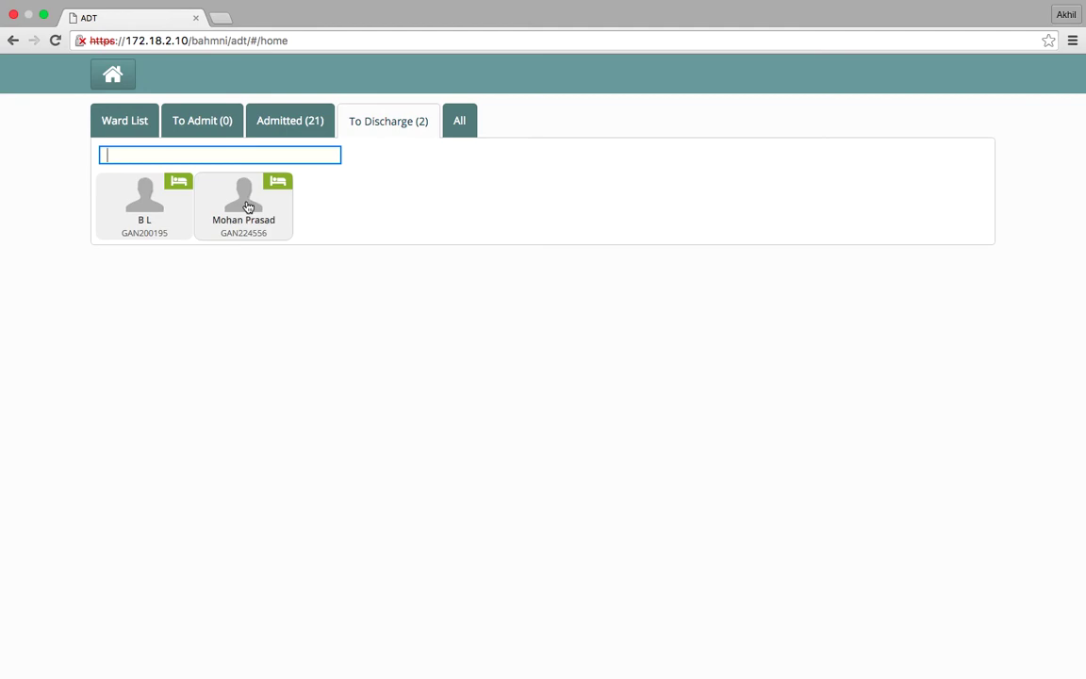
pyautogui.click(248, 206)
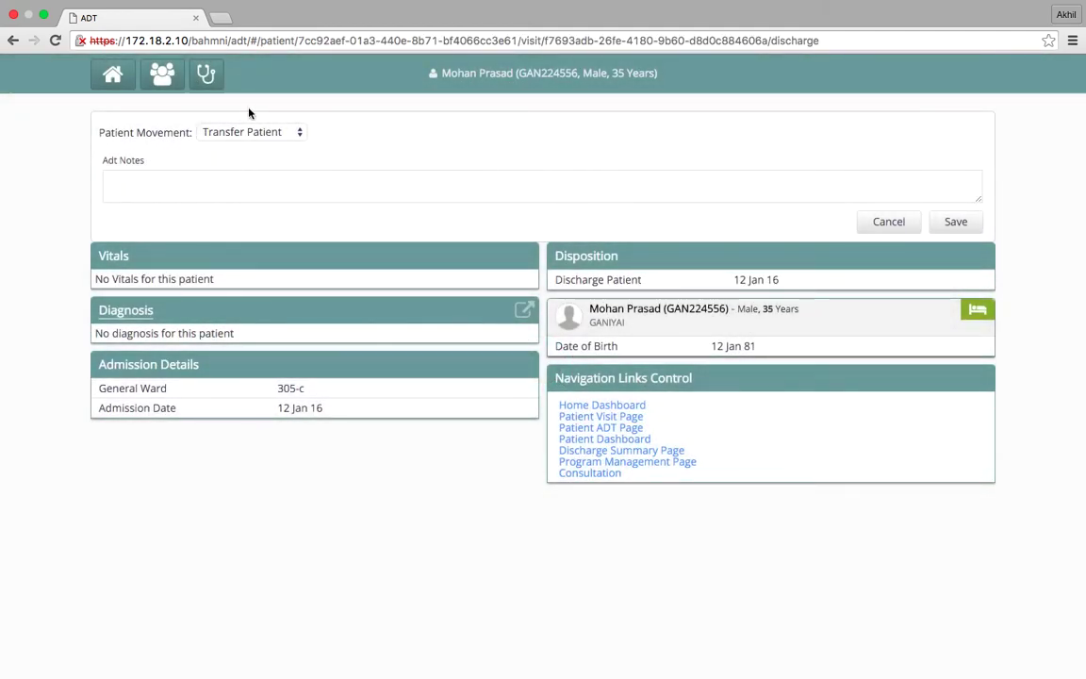
pyautogui.click(253, 132)
pyautogui.click(260, 120)
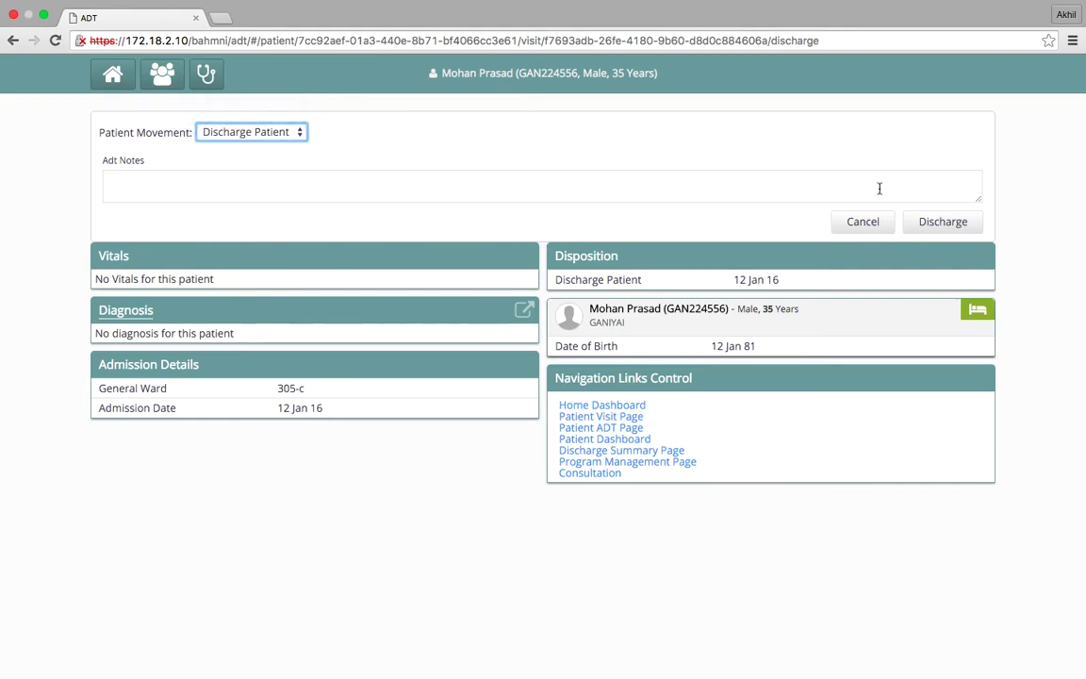
pyautogui.click(921, 230)
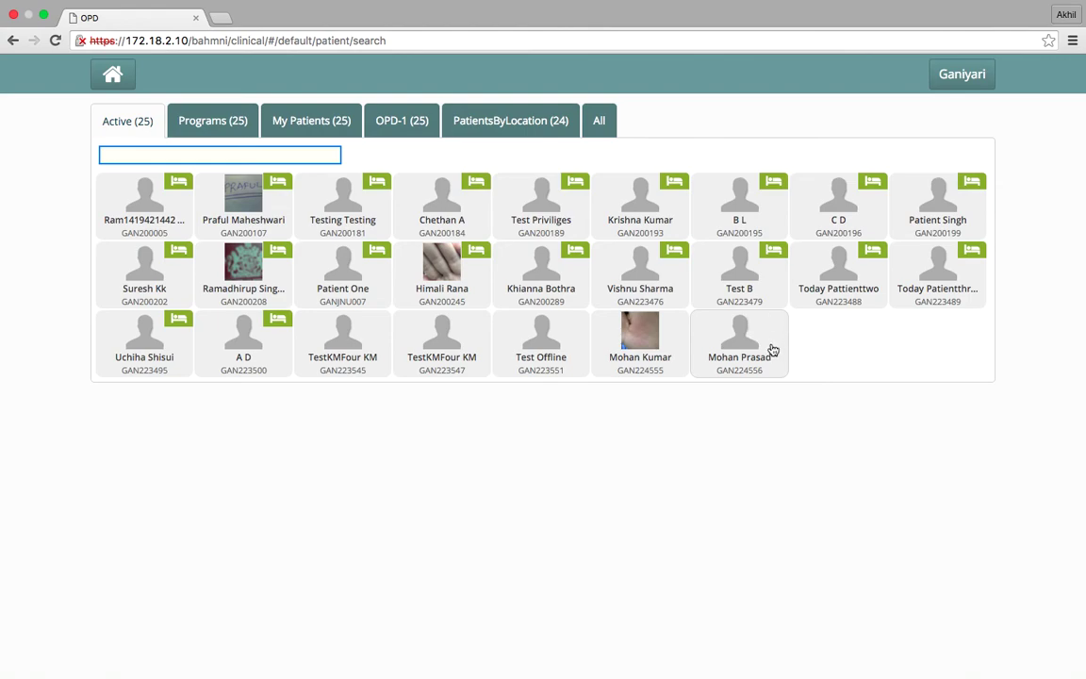
# Open the patient's dashboard and scroll down to the 12 Jan 16 IPD visit
pyautogui.click(742, 362)
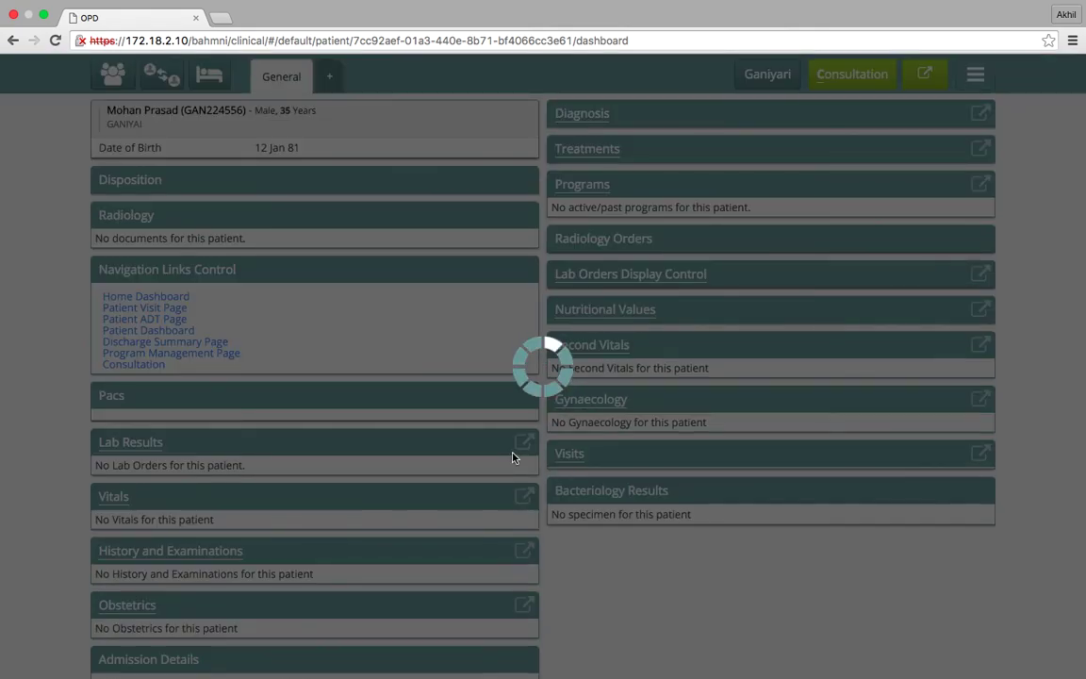
pyautogui.scroll(-2, 513, 457)
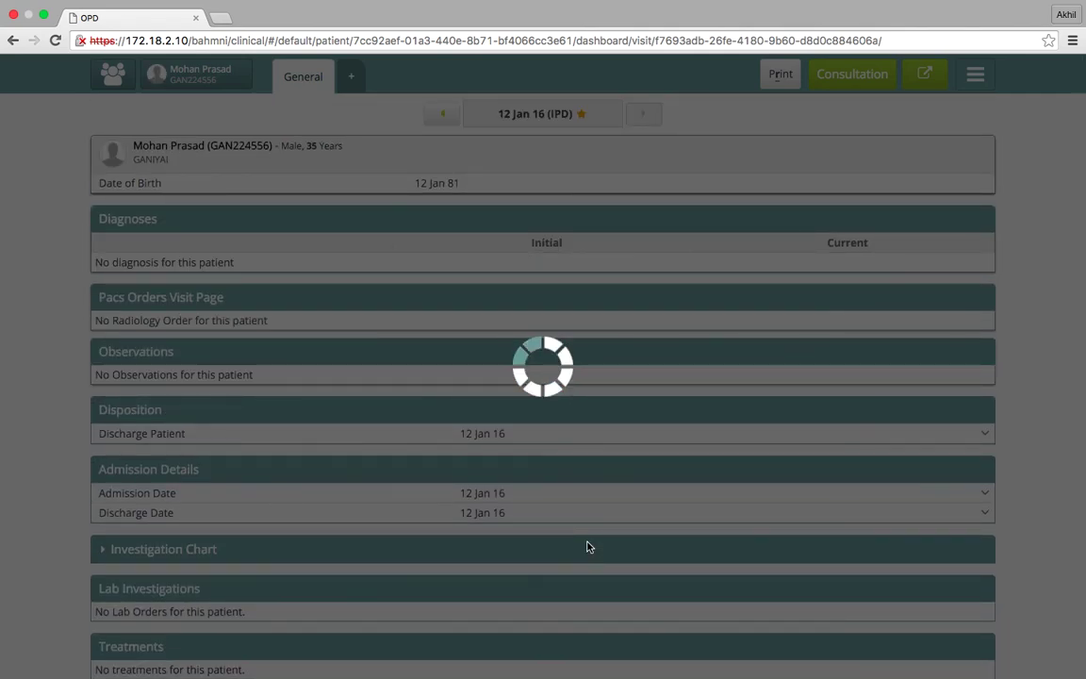
pyautogui.scroll(-2, 588, 546)
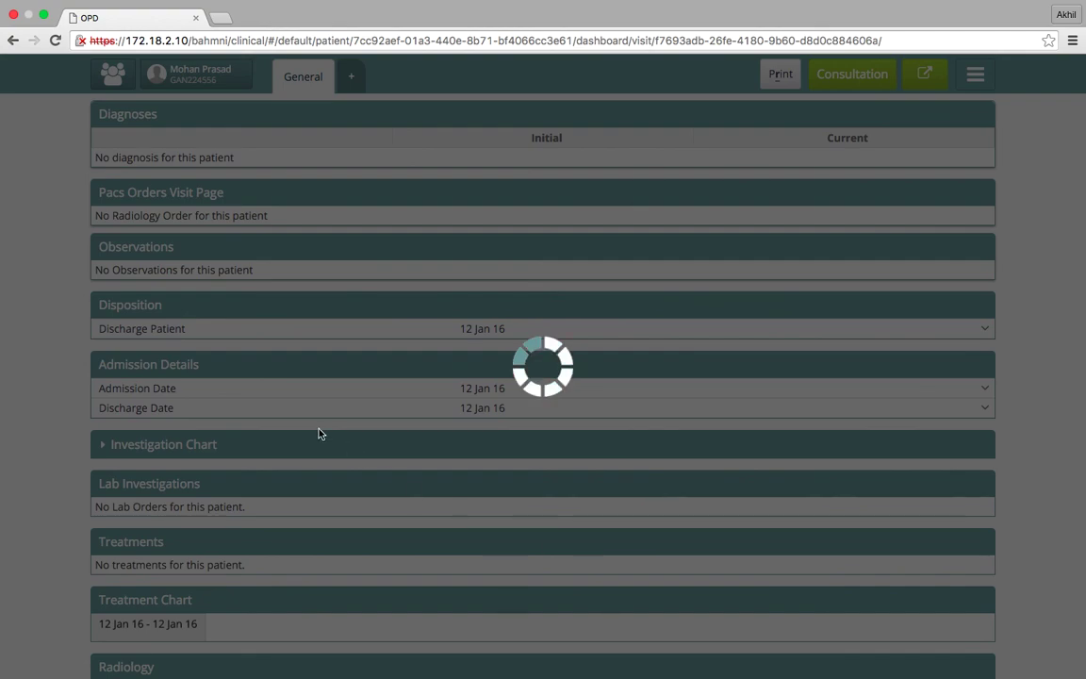